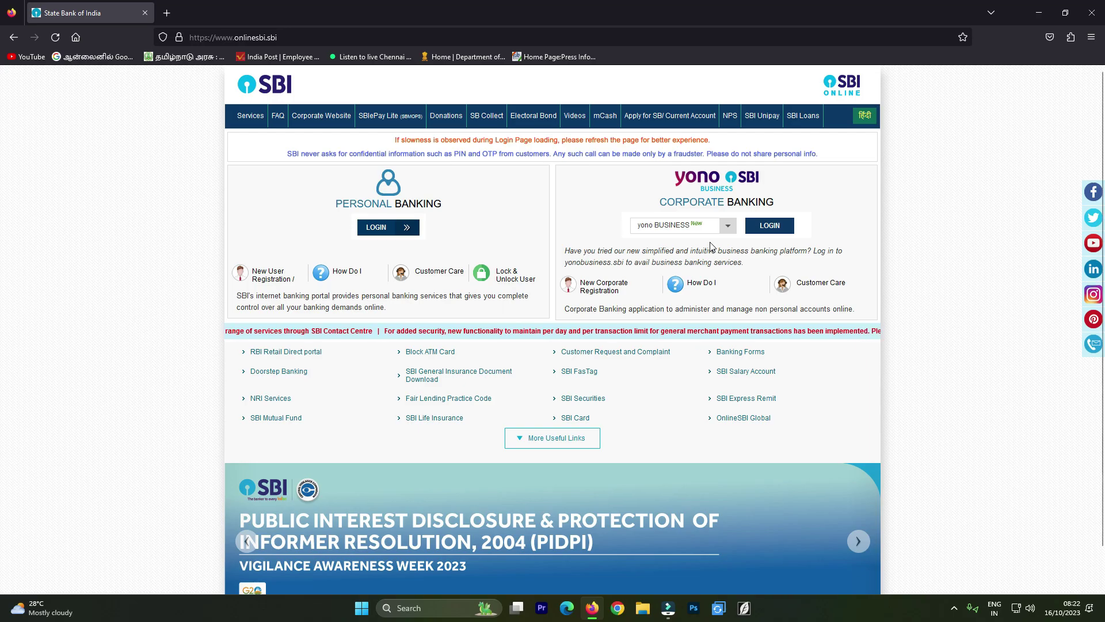
Step: Open the Personal Banking login and continue to the username, password and captcha sign-in form
{"action": "left_click", "coordinate": [377, 228]}
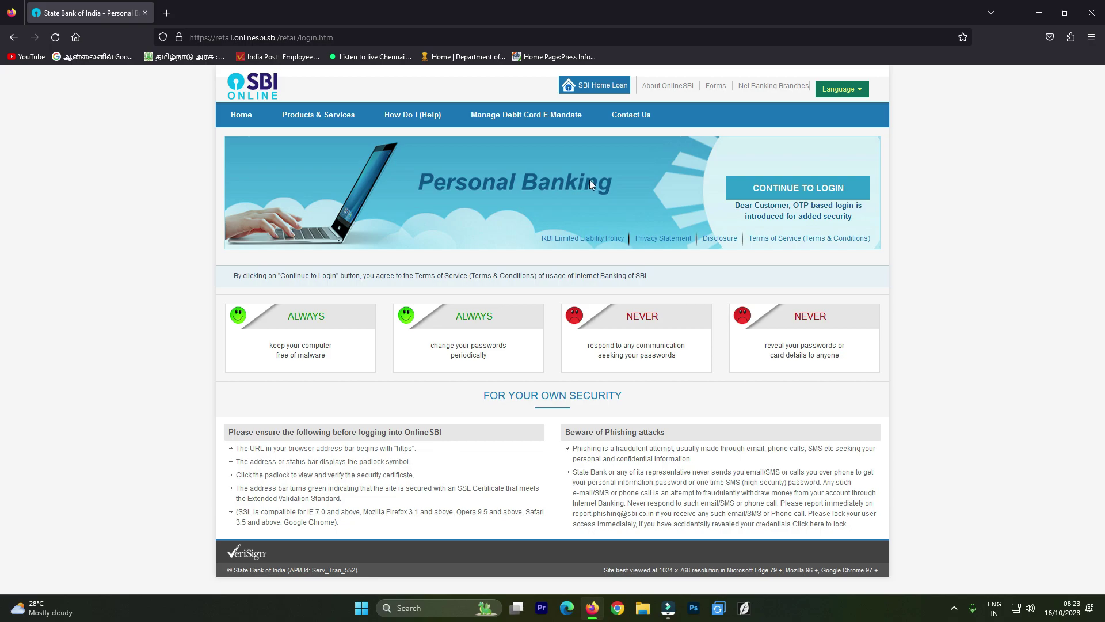
{"action": "left_click", "coordinate": [806, 190]}
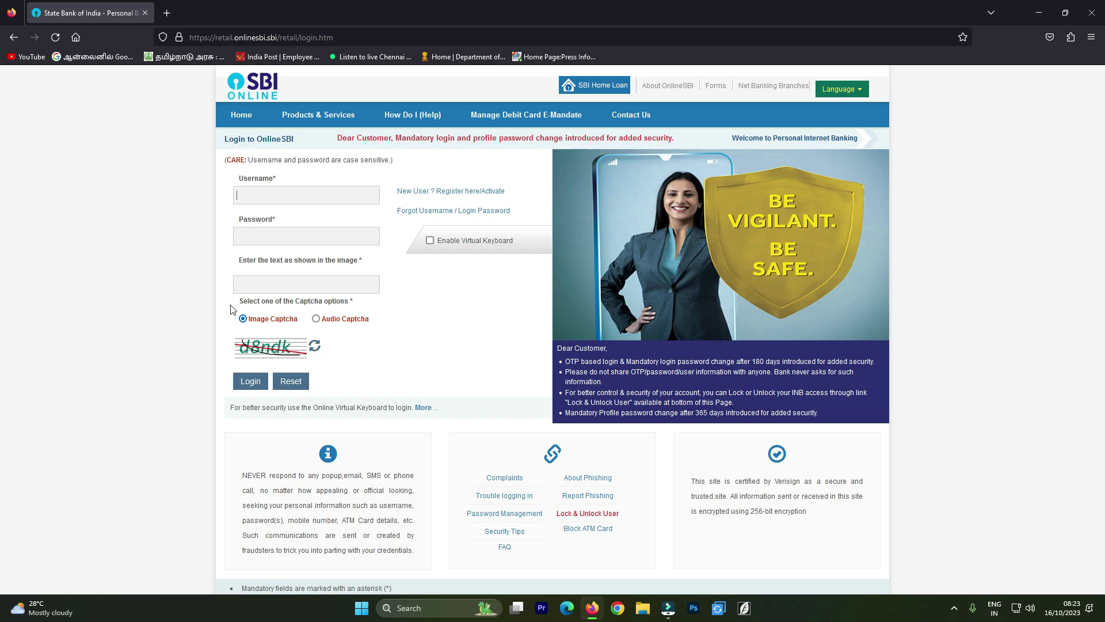
Step: Open the forgotten username/password help window maximized, choose Forgot Username, and proceed to its form
{"action": "left_click", "coordinate": [432, 212]}
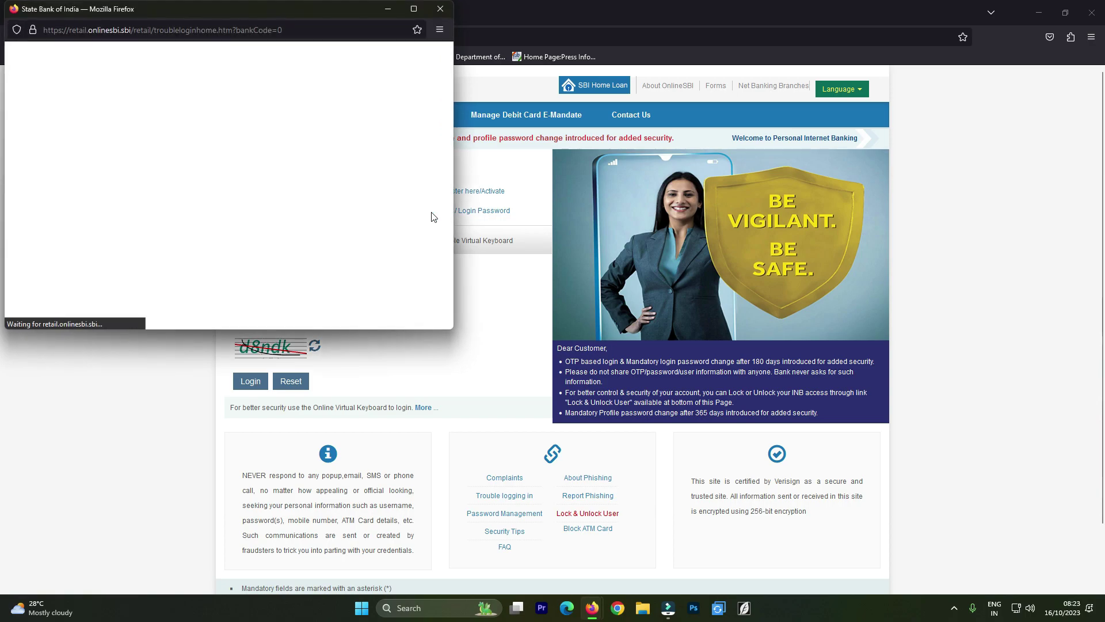
{"action": "left_click", "coordinate": [413, 10]}
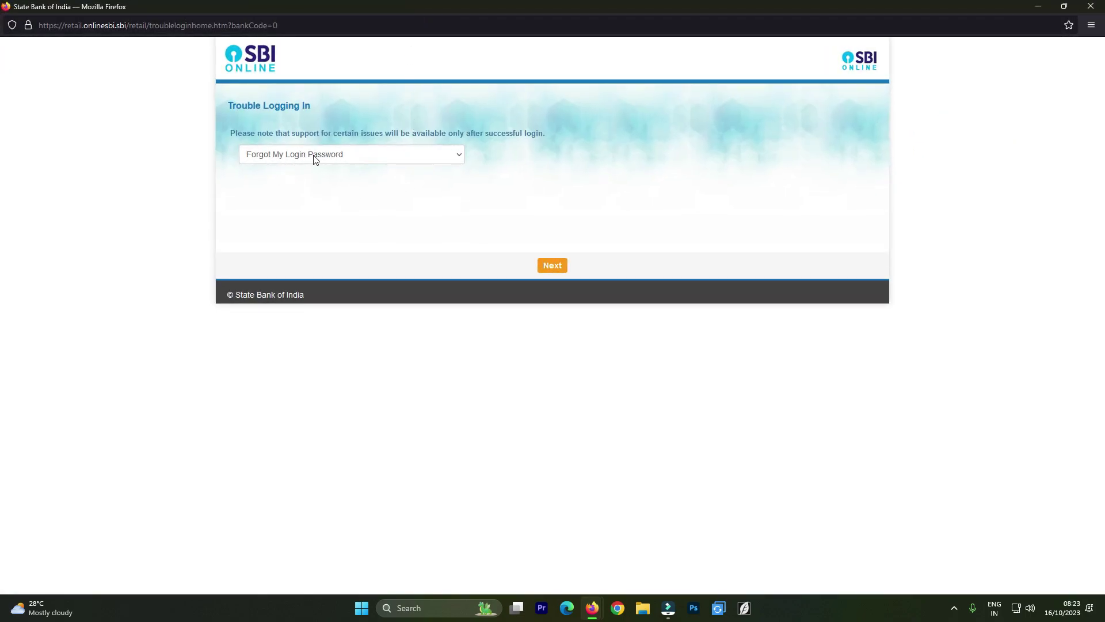
{"action": "left_click", "coordinate": [457, 156]}
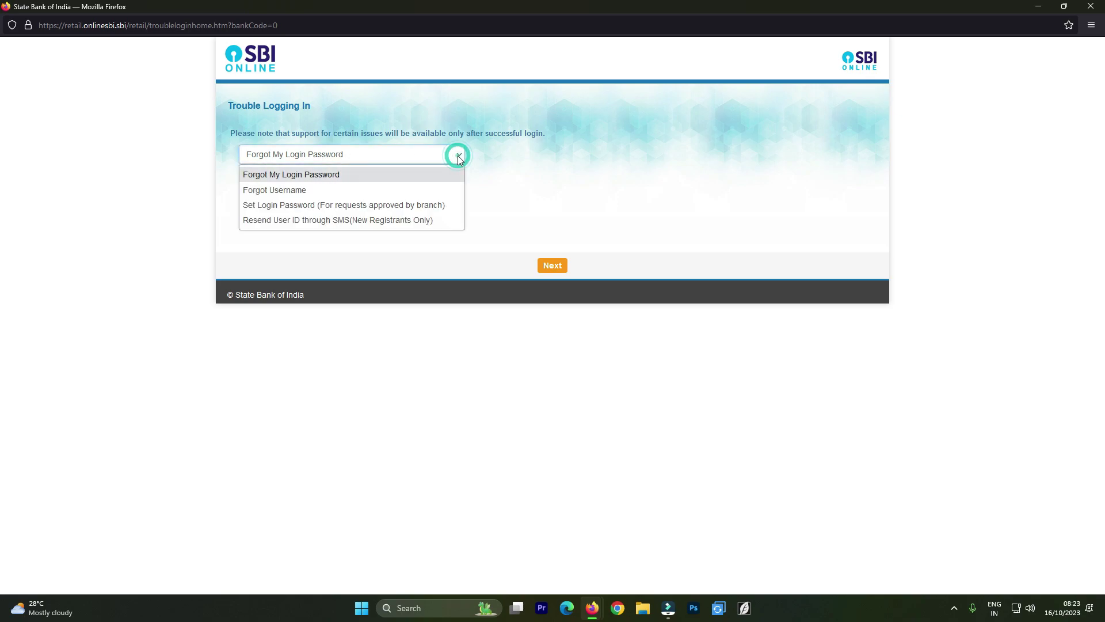
{"action": "left_click", "coordinate": [316, 191]}
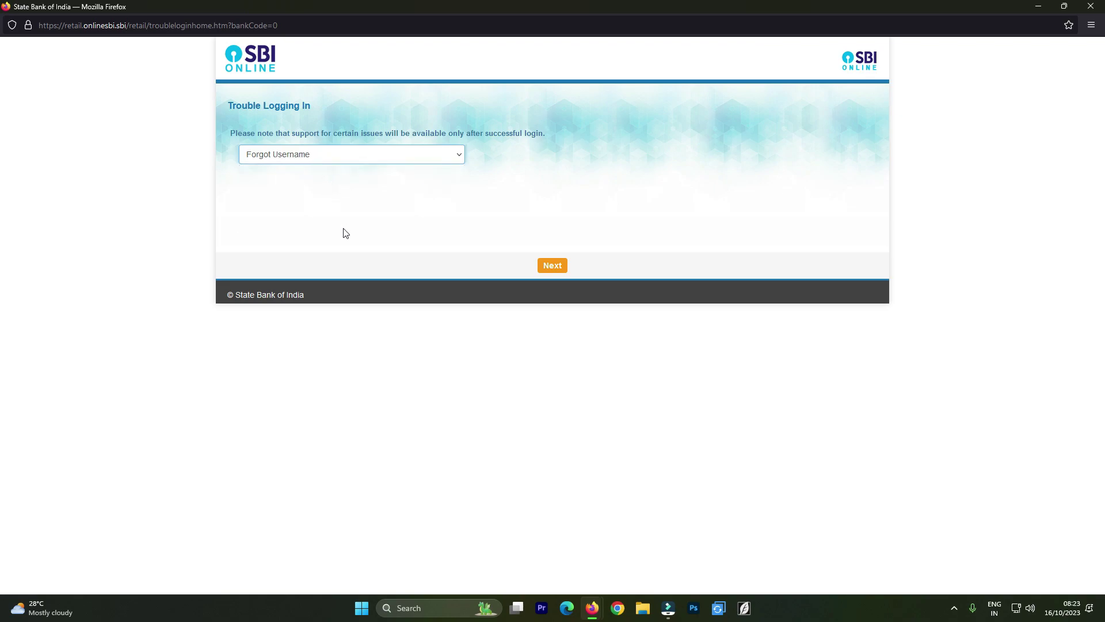
{"action": "left_click", "coordinate": [552, 264]}
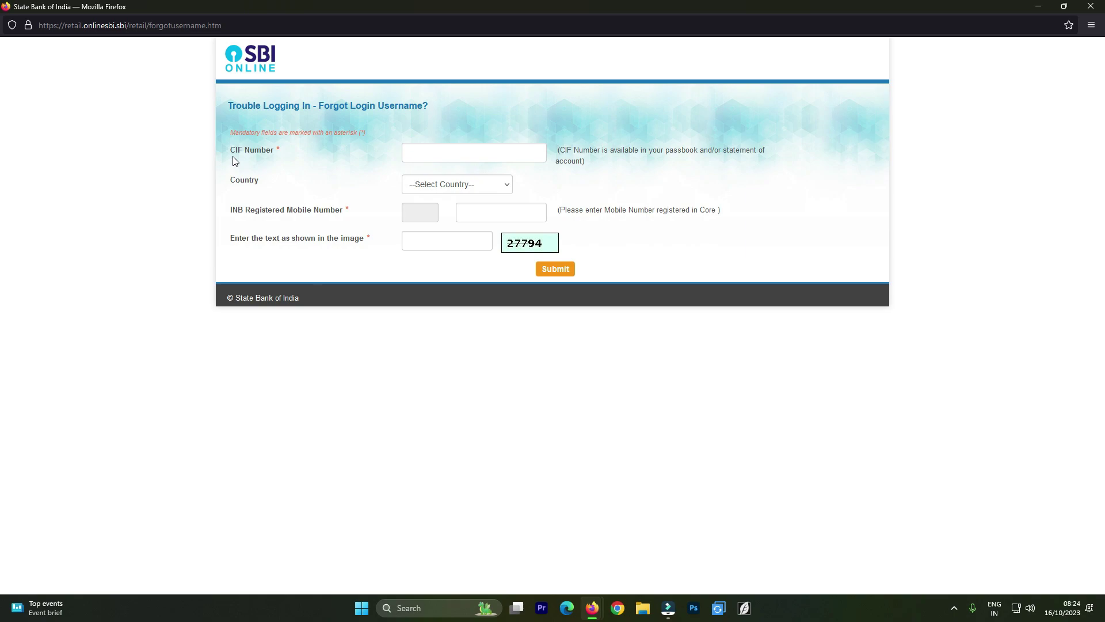
Step: Submit the customer's CIF number, country India, registered mobile number and captcha 27794
{"action": "left_click", "coordinate": [459, 153]}
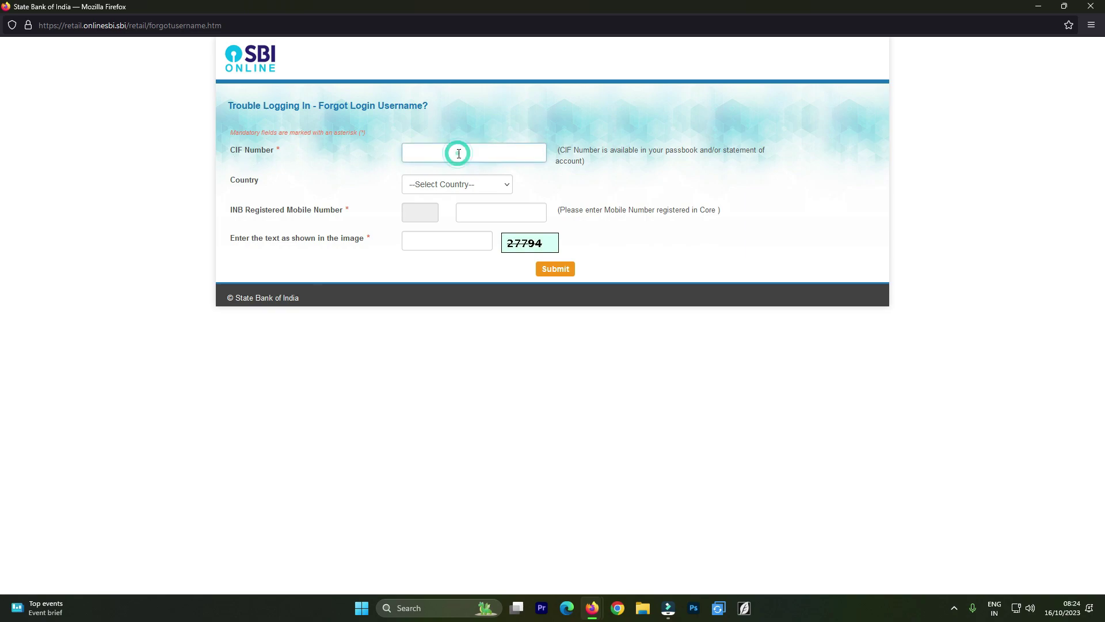
{"action": "key", "text": "ctrl+v"}
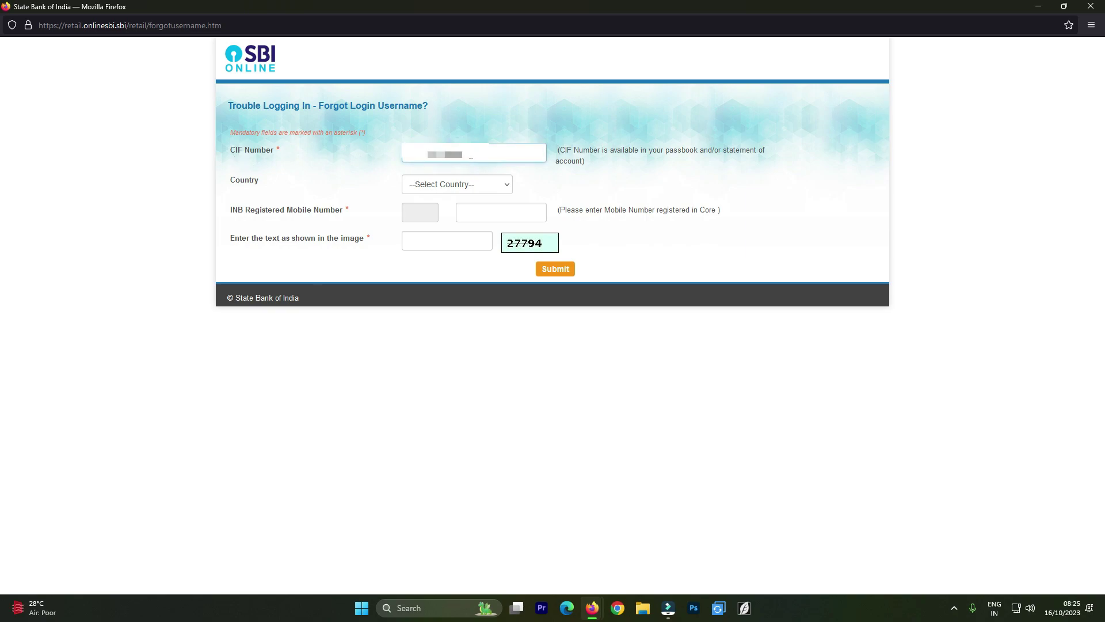
{"action": "left_click", "coordinate": [505, 185]}
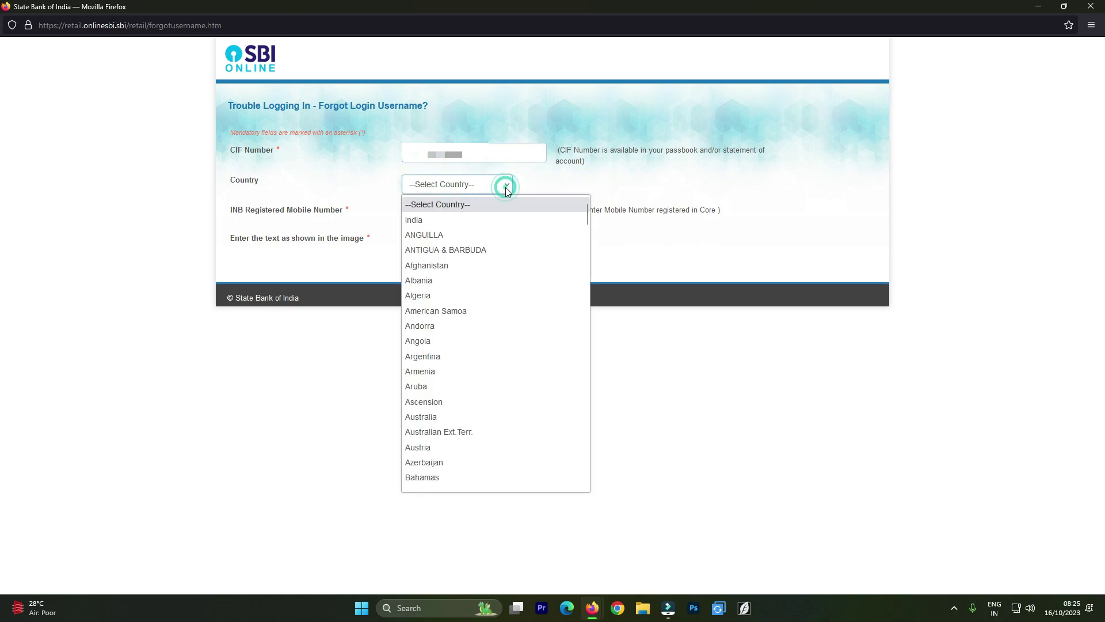
{"action": "left_click", "coordinate": [449, 220]}
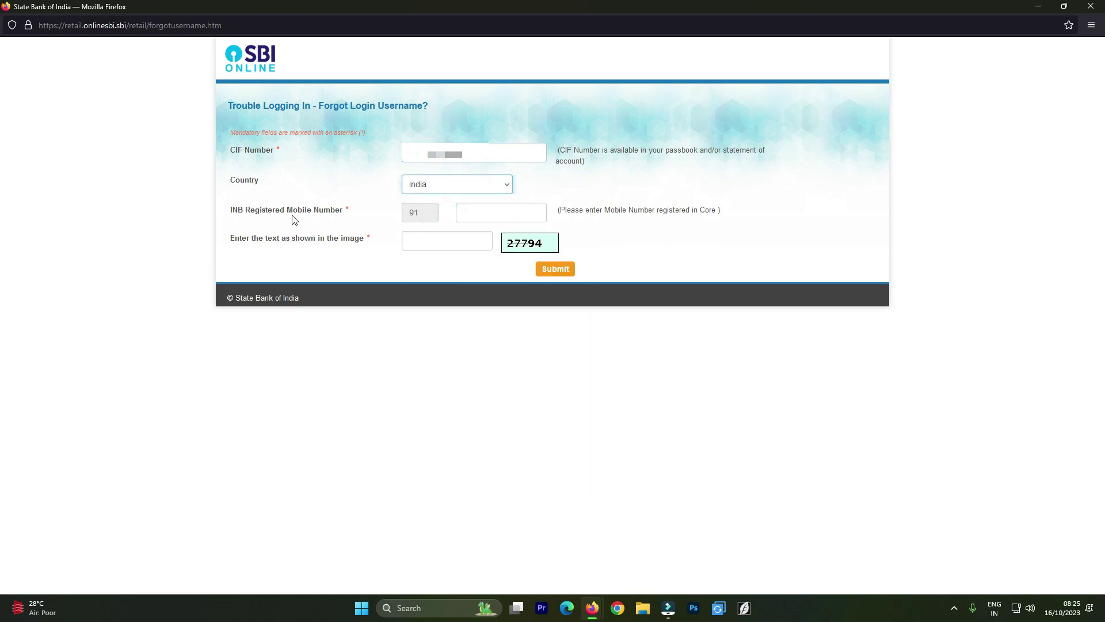
{"action": "left_click", "coordinate": [500, 215]}
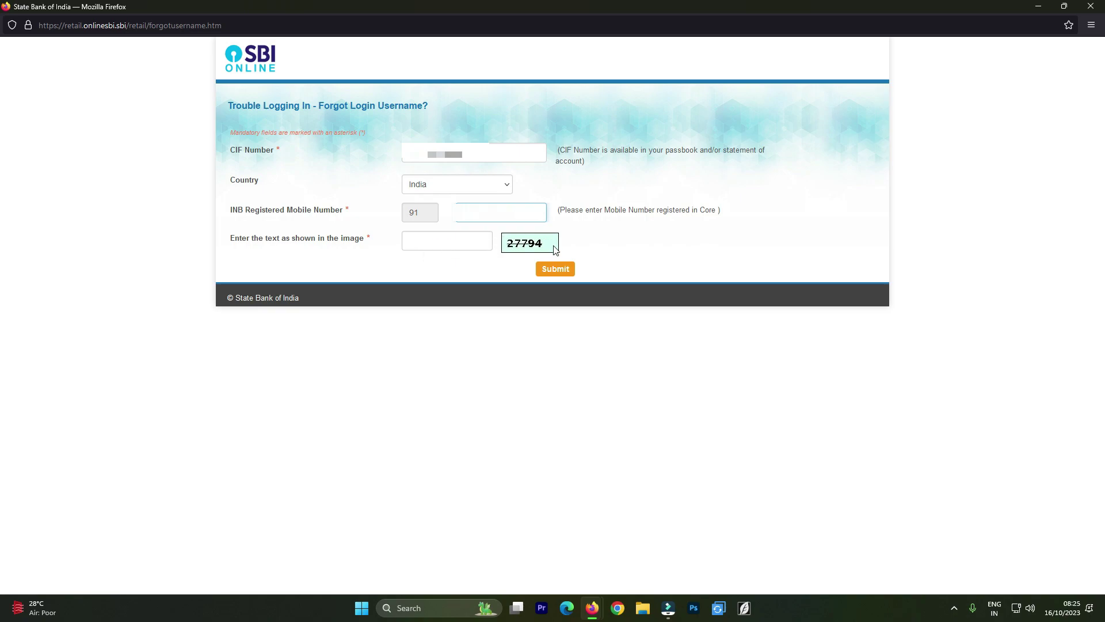
{"action": "left_click", "coordinate": [428, 240]}
{"action": "type", "text": "2"}
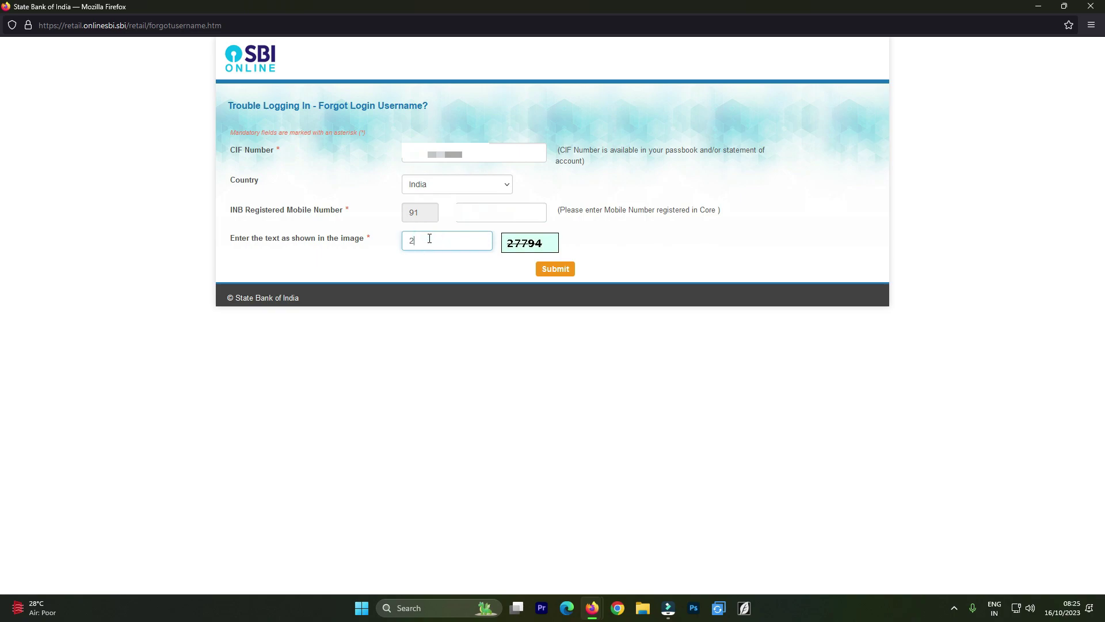
{"action": "type", "text": "7794"}
{"action": "left_click", "coordinate": [563, 270]}
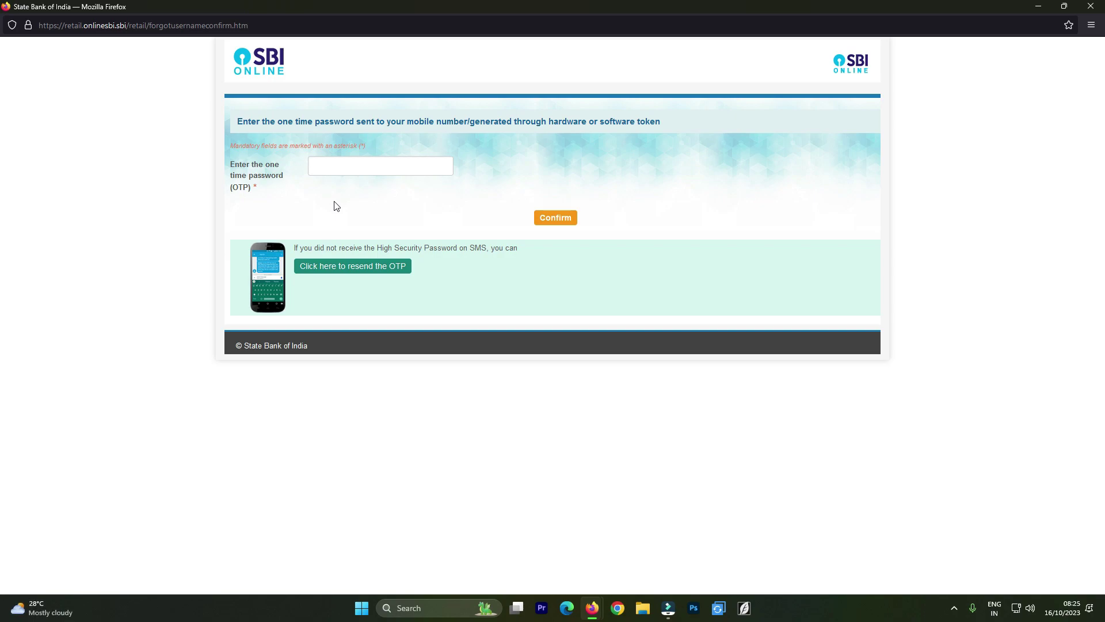
Step: Confirm the SMS one-time password to retrieve the username, then close the recovery window
{"action": "left_click", "coordinate": [339, 167]}
{"action": "key", "text": "ctrl+v"}
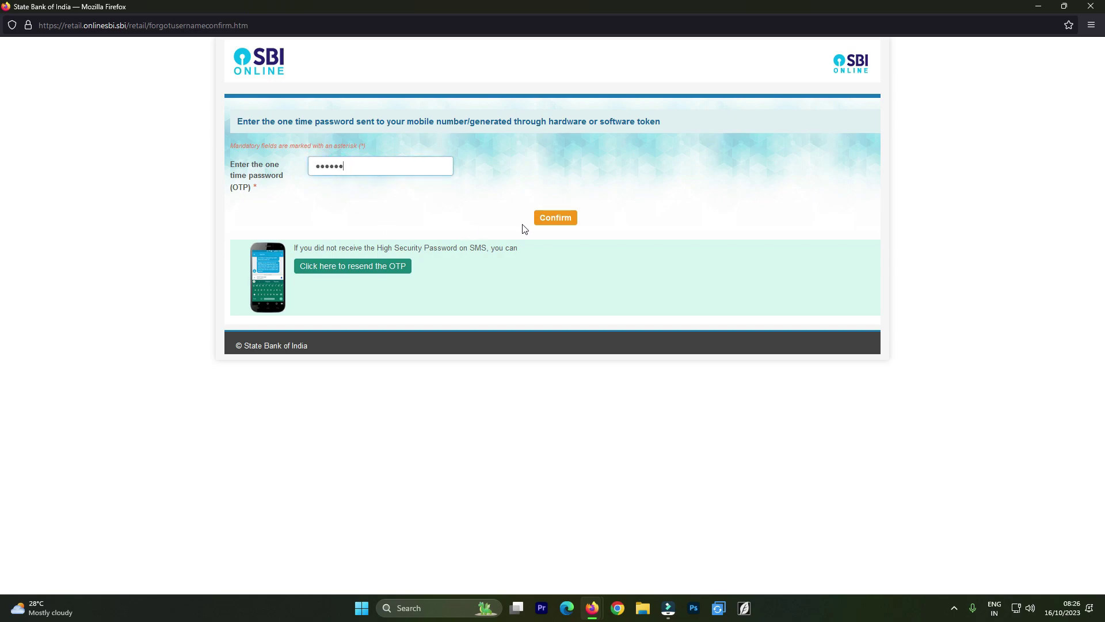
{"action": "left_click", "coordinate": [553, 219]}
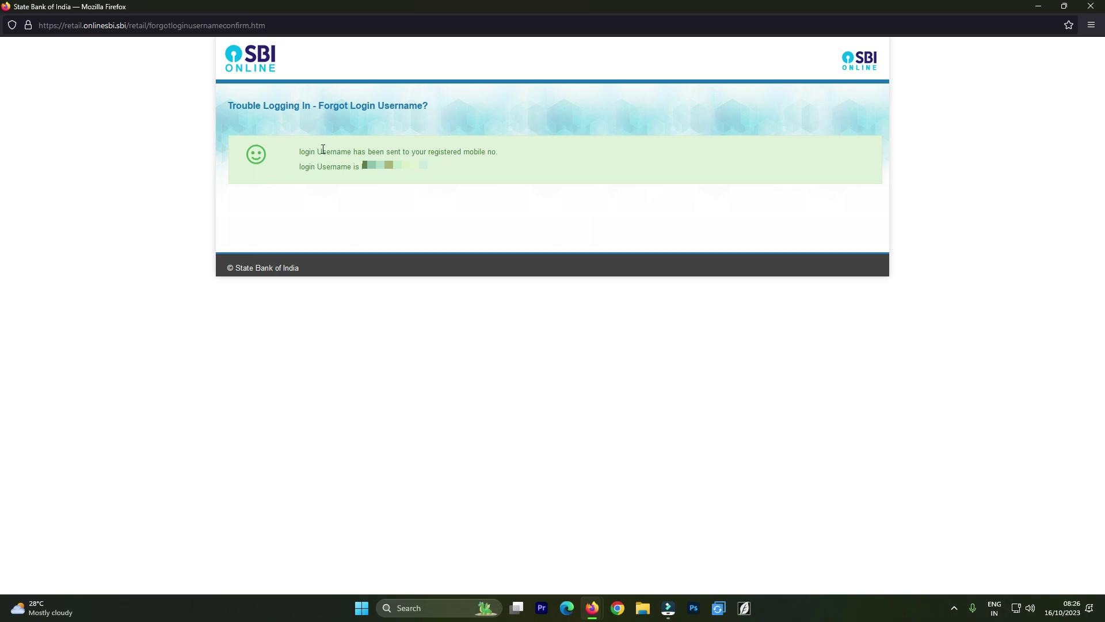
{"action": "left_click", "coordinate": [1091, 6]}
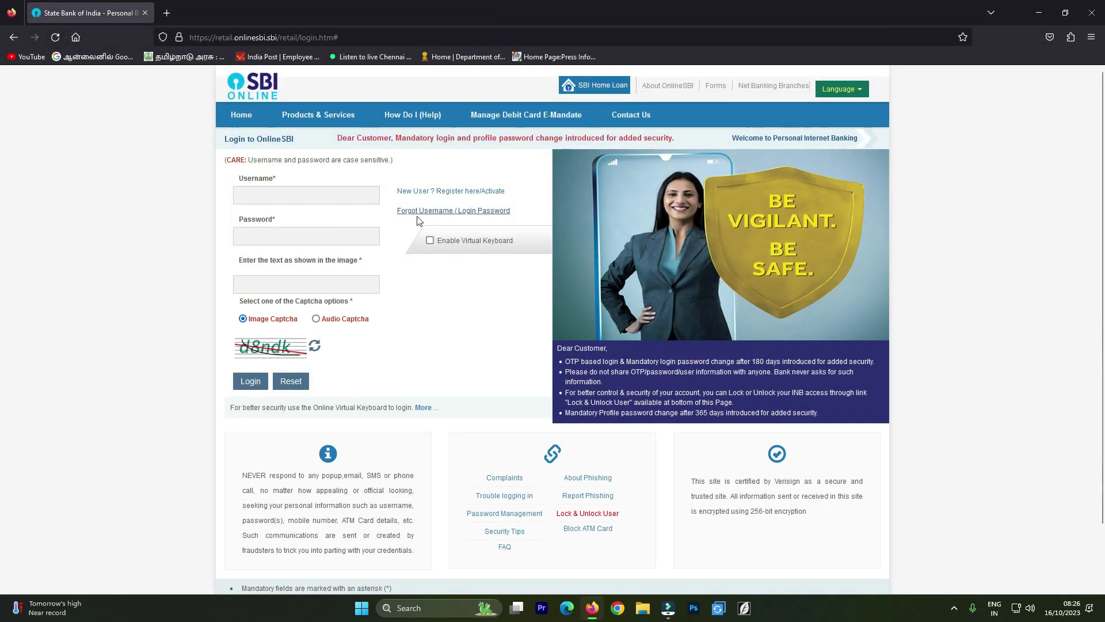
Step: Open the forgotten login password help maximized and proceed with Forgot My Login Password
{"action": "left_click", "coordinate": [474, 212]}
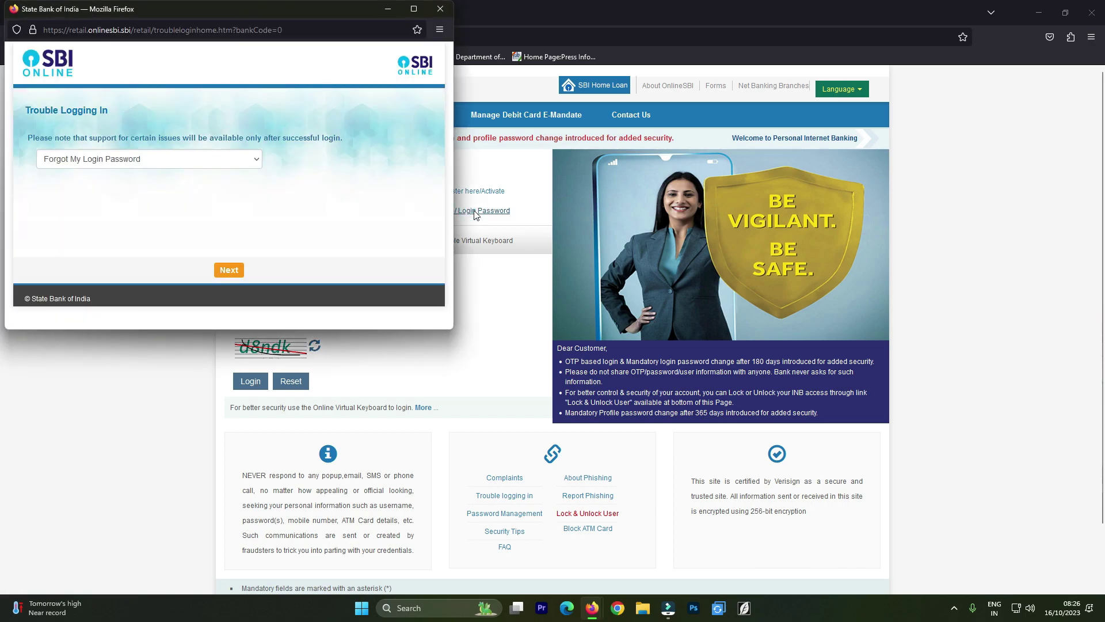
{"action": "left_click", "coordinate": [413, 8]}
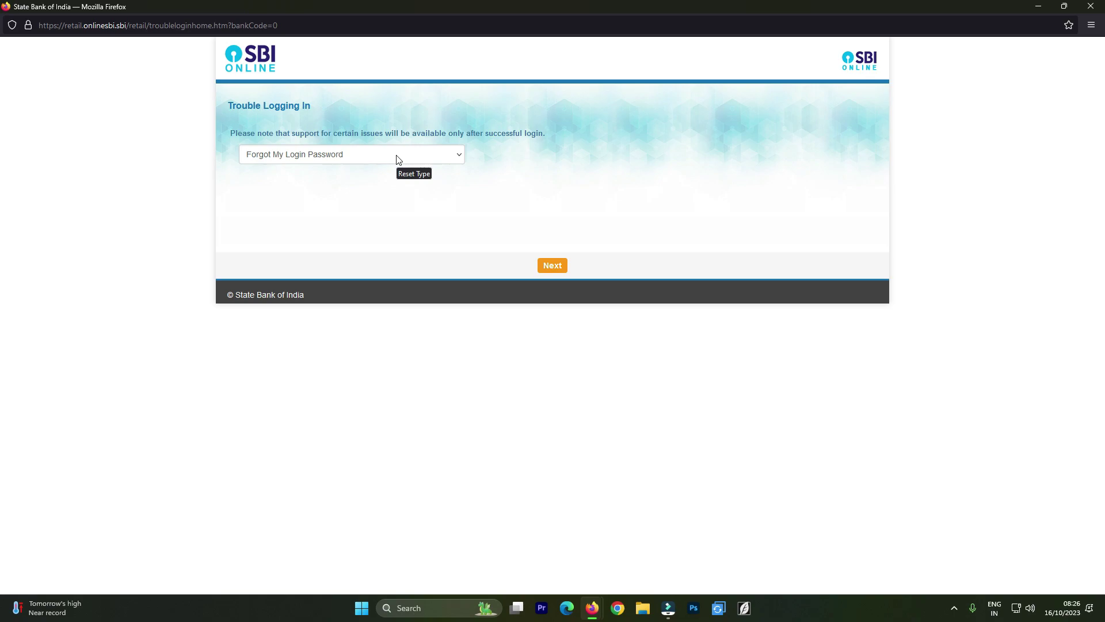
{"action": "left_click", "coordinate": [554, 266]}
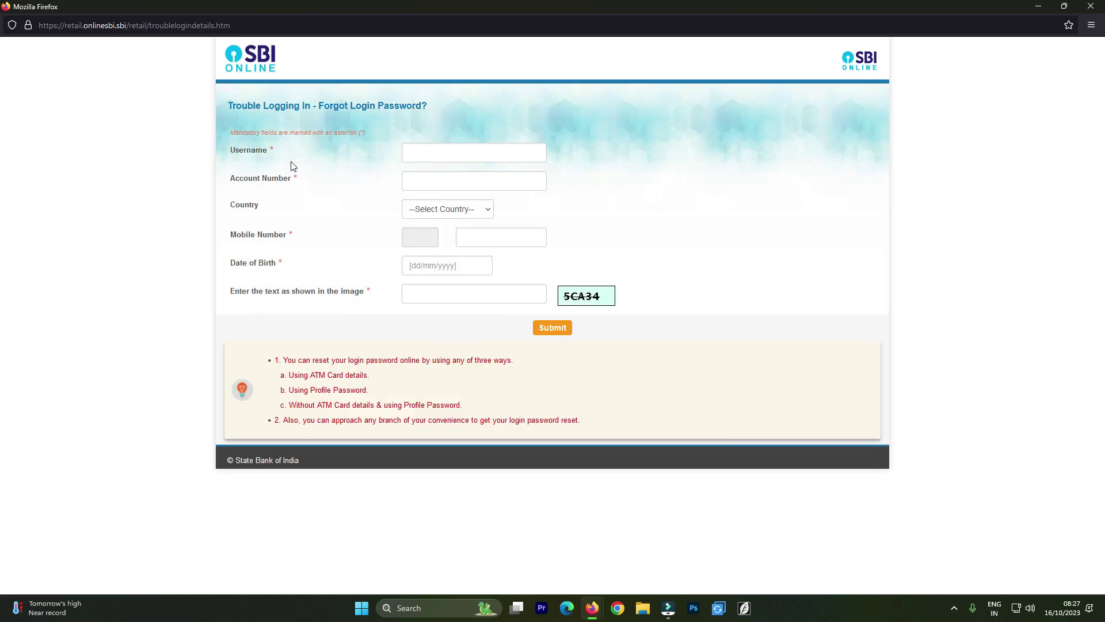
Step: Fill in the username, account number, country India, mobile number, date of birth and captcha 1BF0A
{"action": "left_click", "coordinate": [428, 151]}
{"action": "type", "text": "username"}
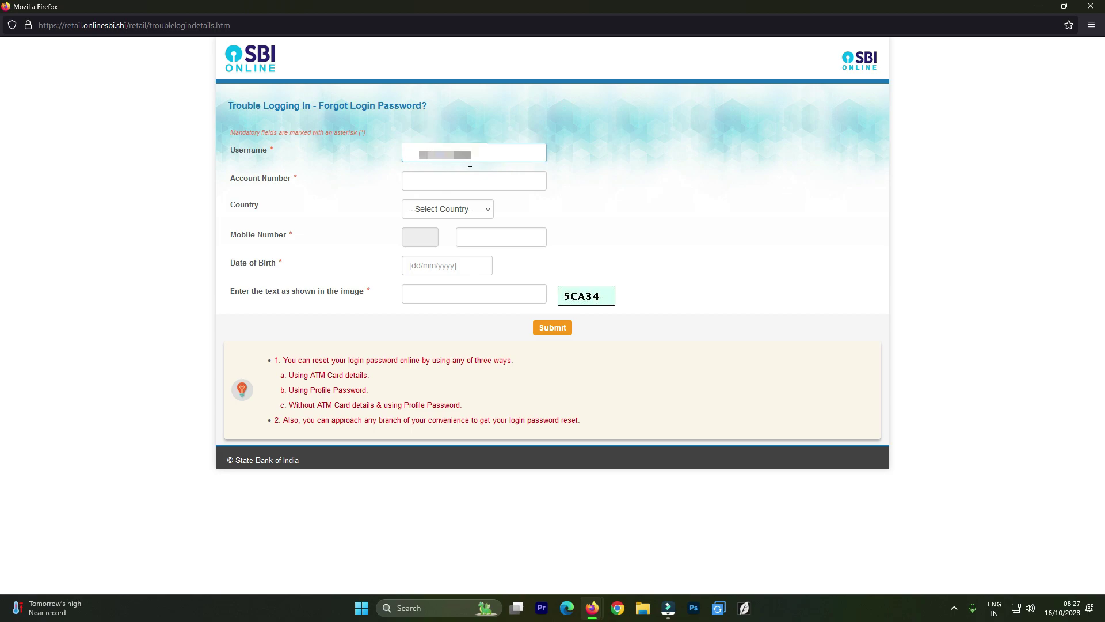
{"action": "left_click", "coordinate": [438, 182]}
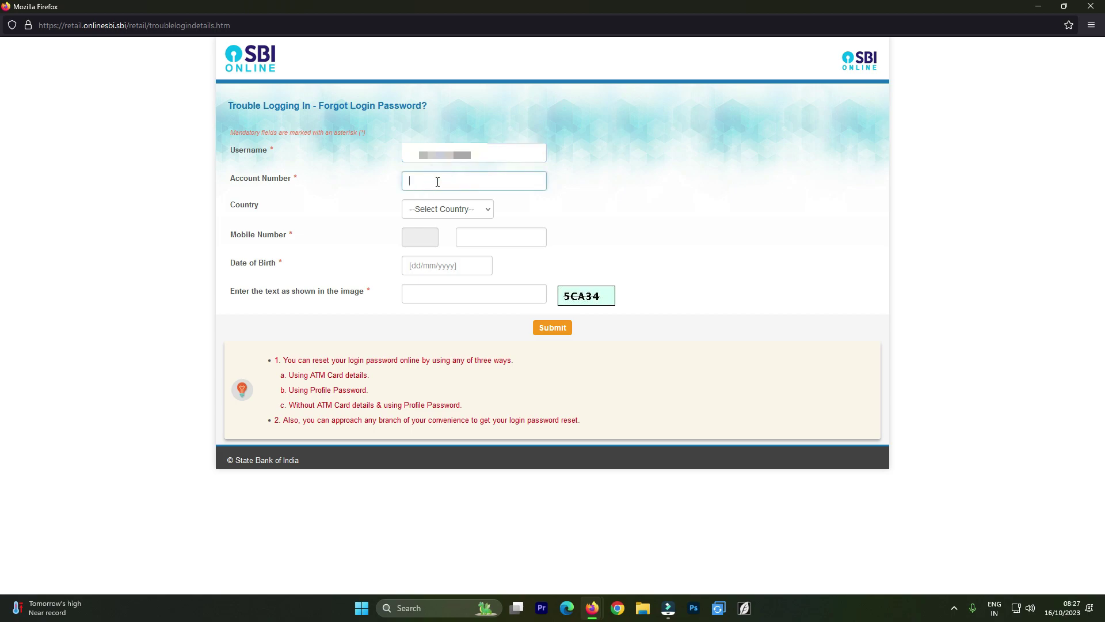
{"action": "type", "text": "12345678901"}
{"action": "left_click", "coordinate": [486, 210]}
{"action": "left_click", "coordinate": [457, 246]}
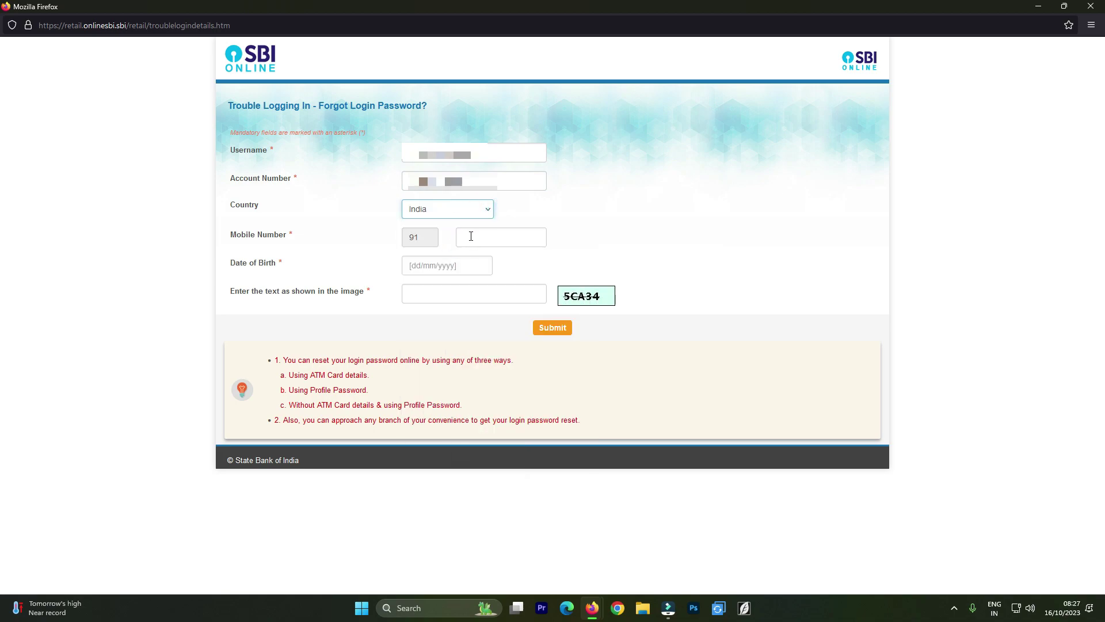
{"action": "left_click", "coordinate": [471, 236]}
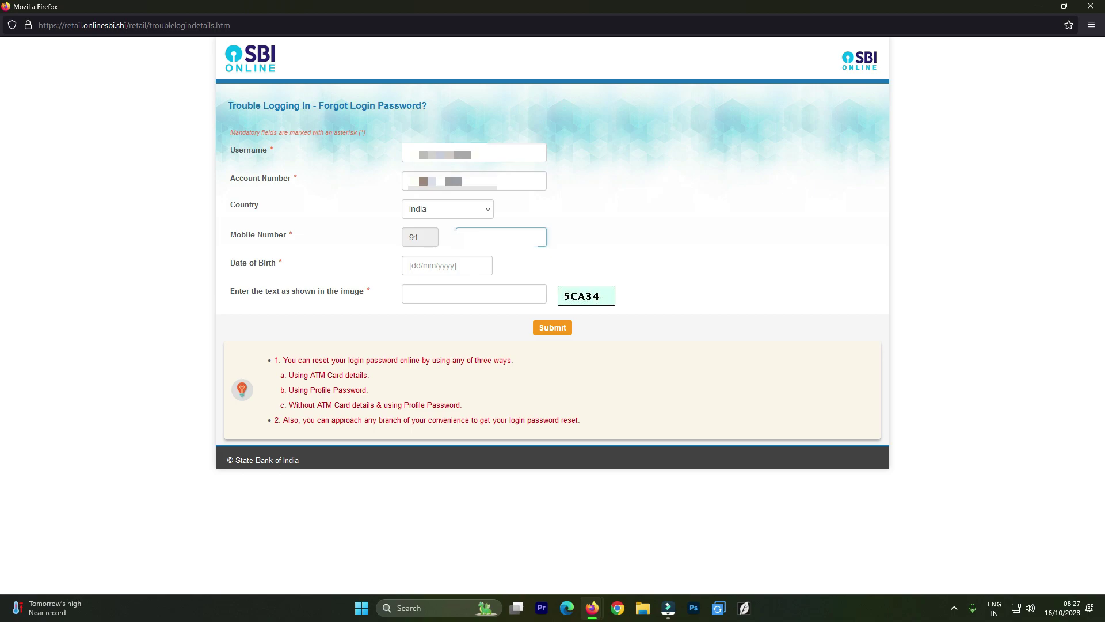
{"action": "left_click", "coordinate": [423, 265]}
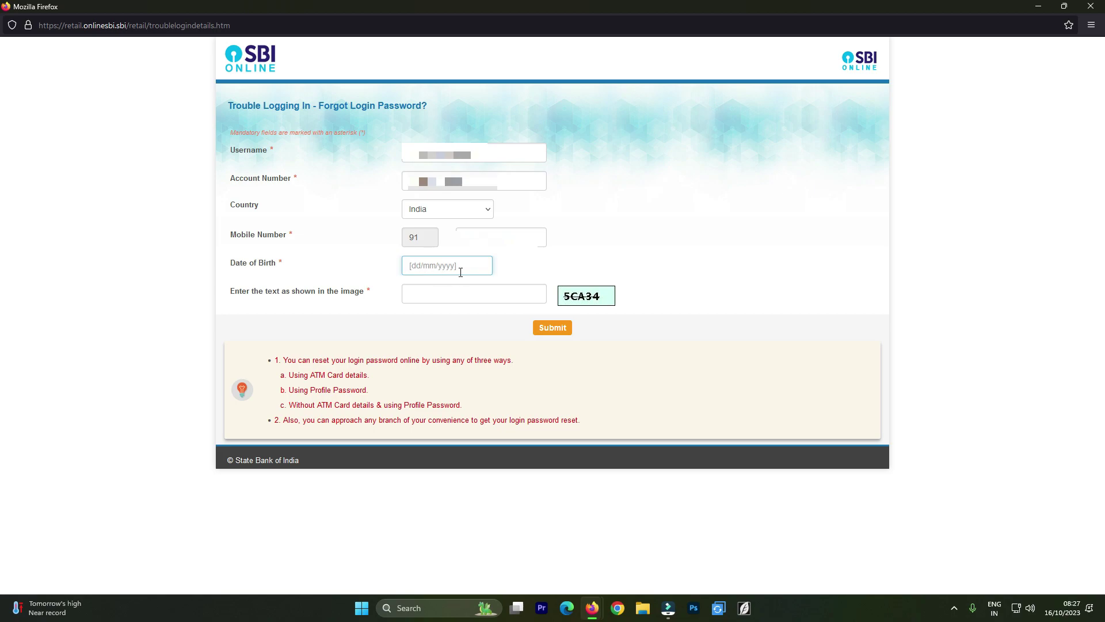
{"action": "key", "text": "ctrl+v"}
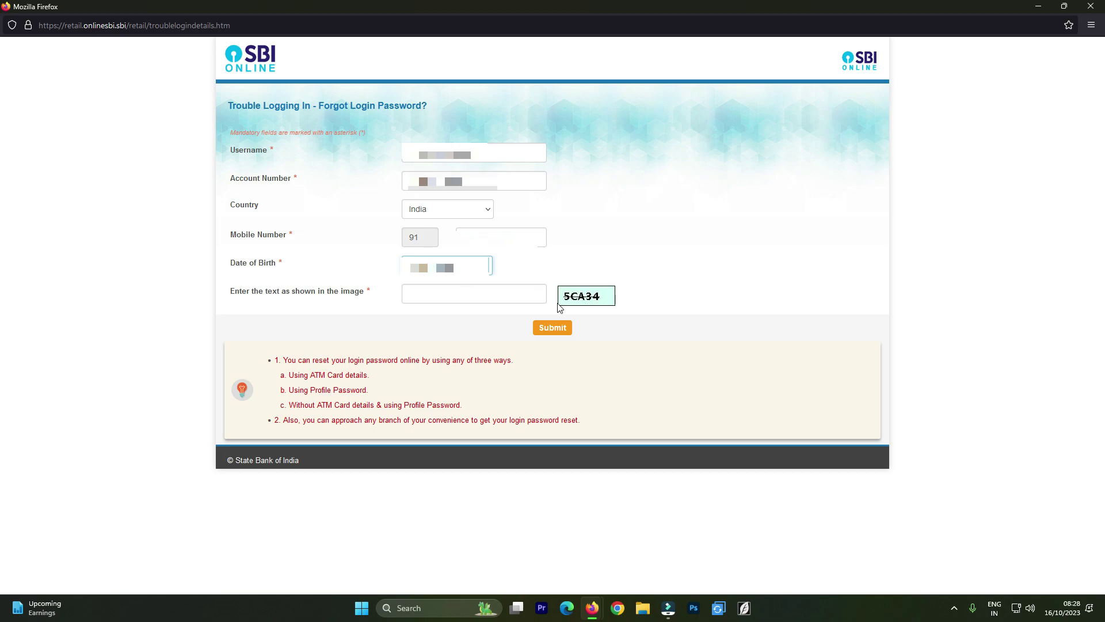
{"action": "left_click", "coordinate": [447, 298]}
{"action": "type", "text": "5"}
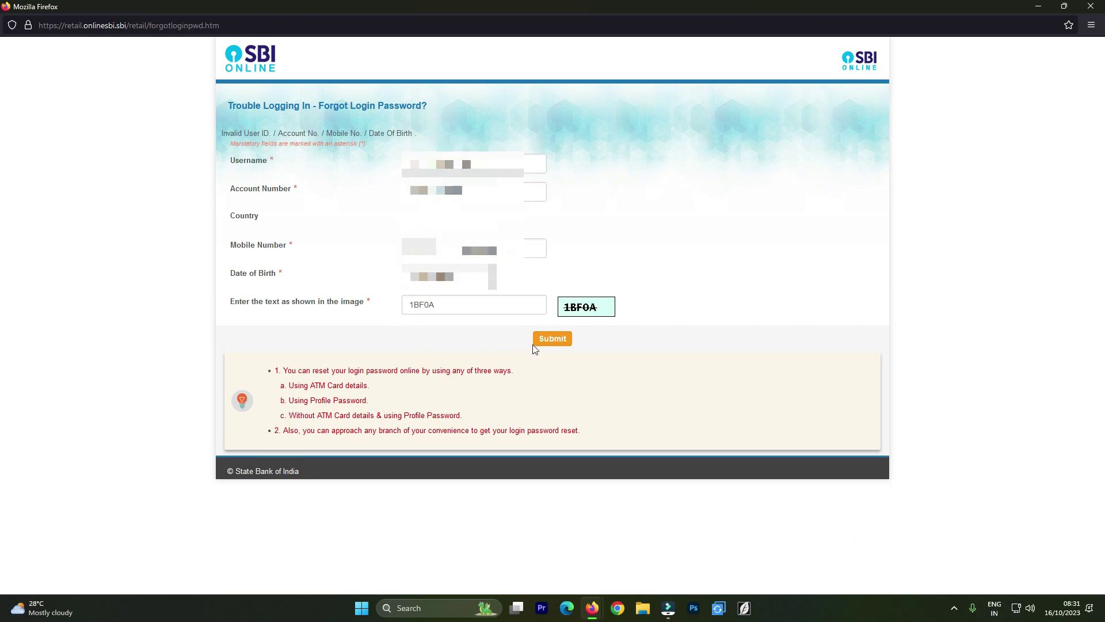
Step: Submit the forgot-password details and confirm the one-time password received by SMS
{"action": "left_click", "coordinate": [545, 340]}
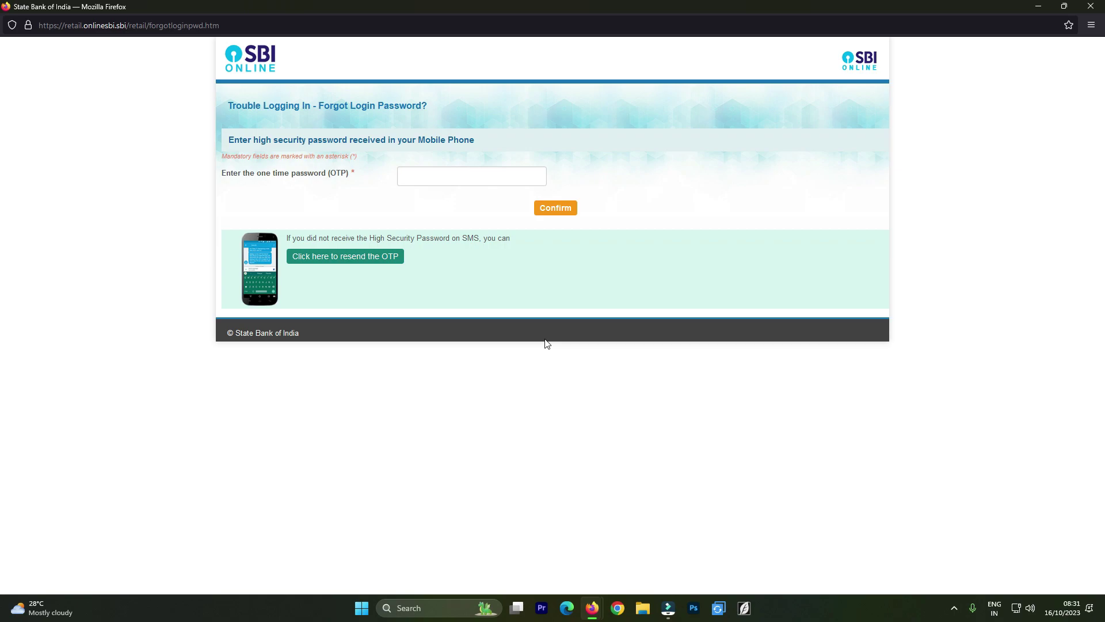
{"action": "left_click", "coordinate": [441, 176]}
{"action": "key", "text": "ctrl+v"}
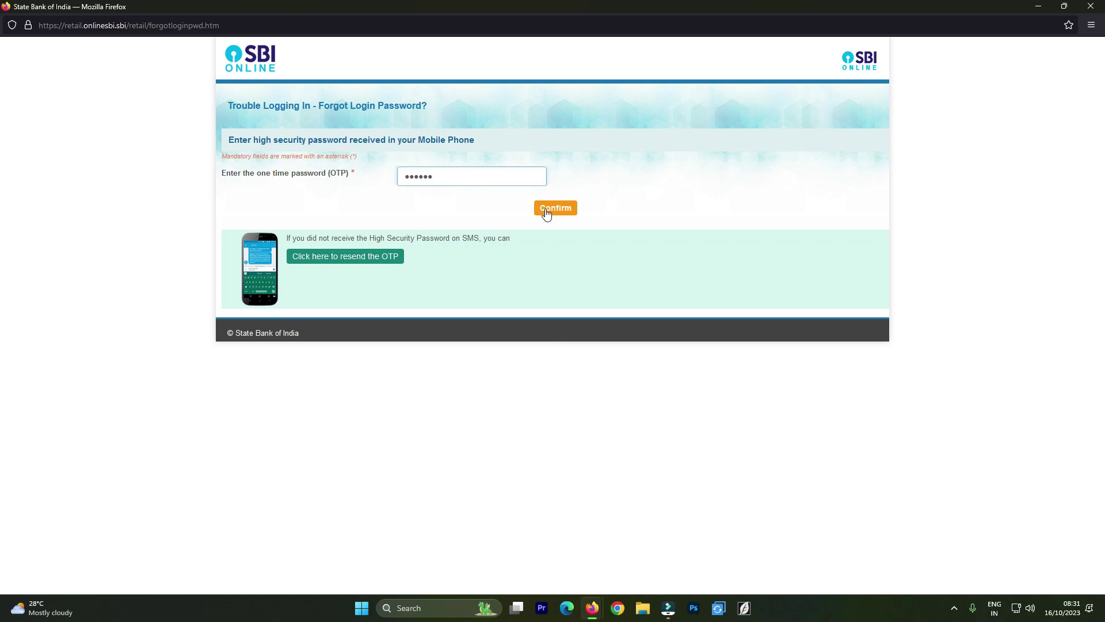
{"action": "left_click", "coordinate": [550, 214]}
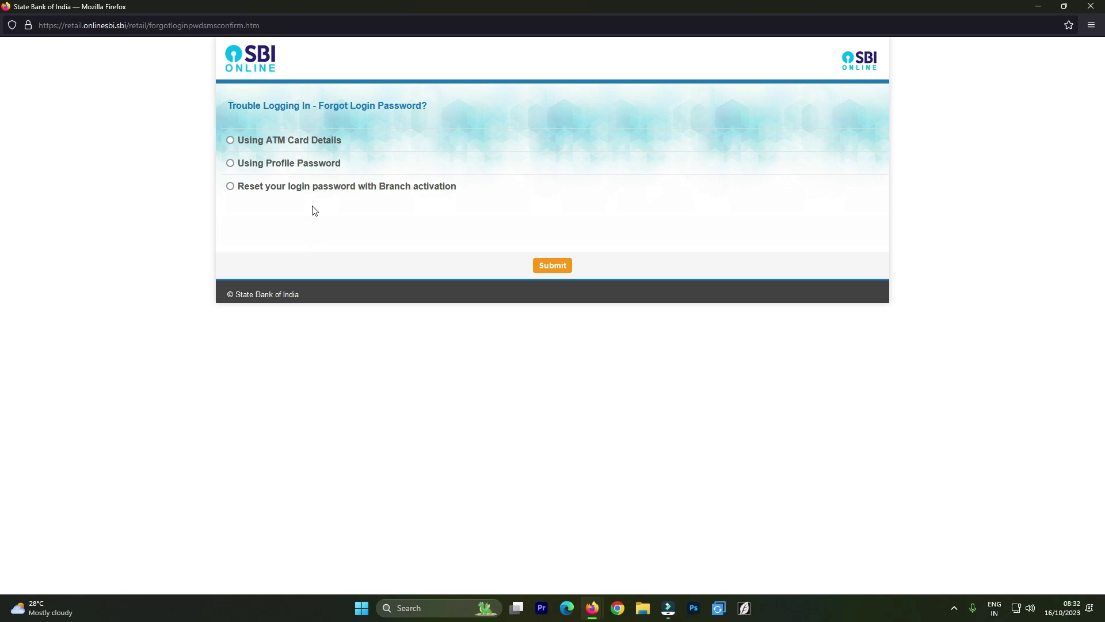
Step: Choose the 'Using ATM Card Details' reset method and confirm the active debit card
{"action": "left_click", "coordinate": [231, 141]}
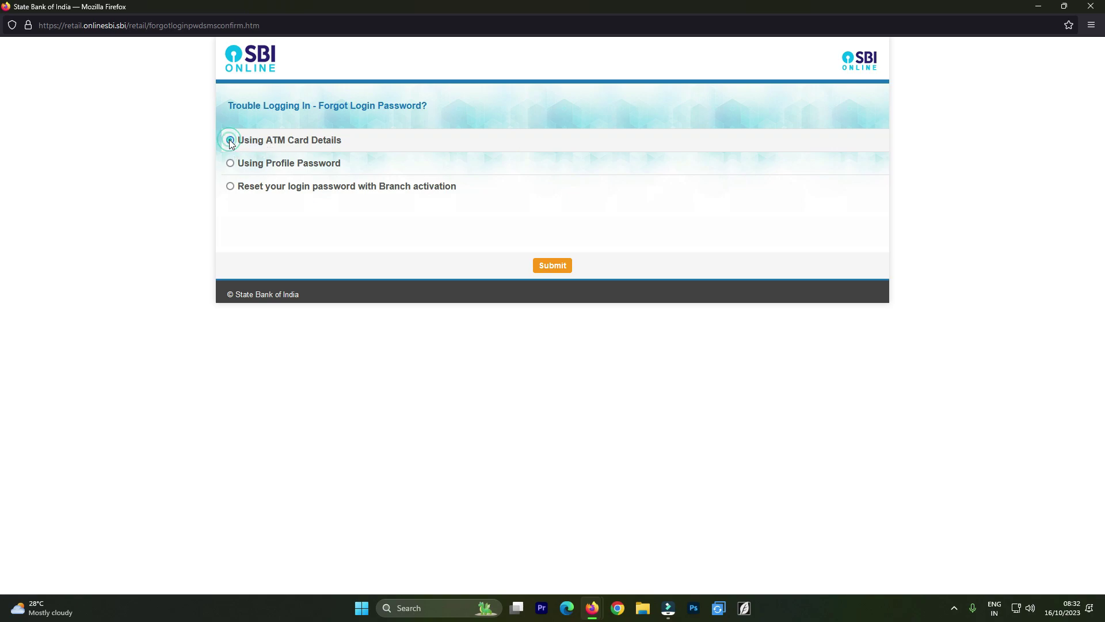
{"action": "left_click", "coordinate": [553, 266]}
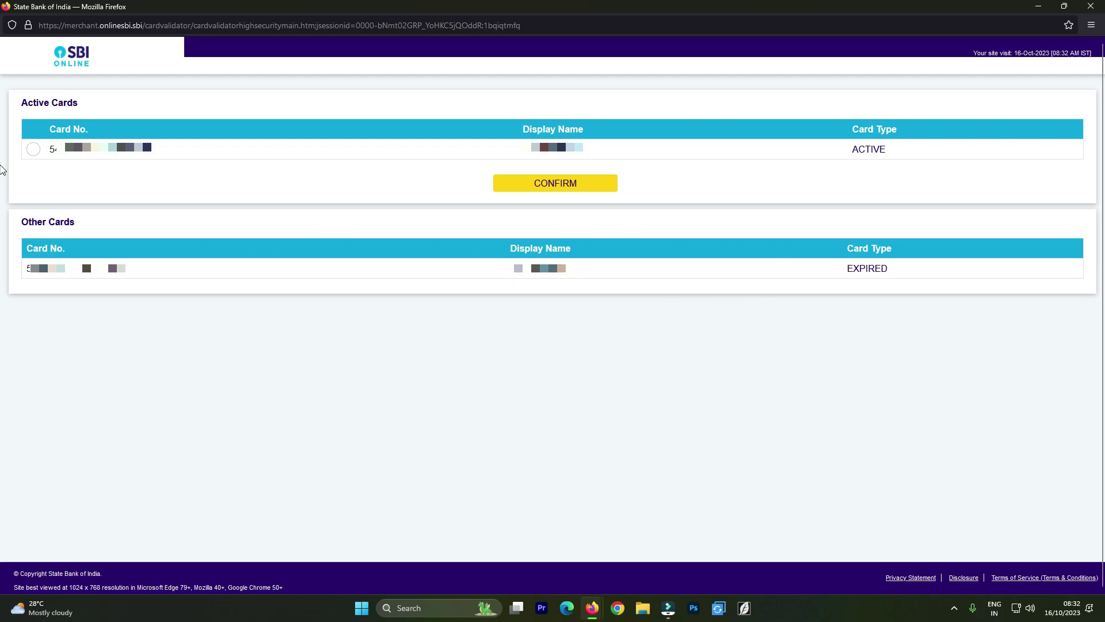
{"action": "left_click", "coordinate": [34, 149]}
{"action": "left_click", "coordinate": [549, 189]}
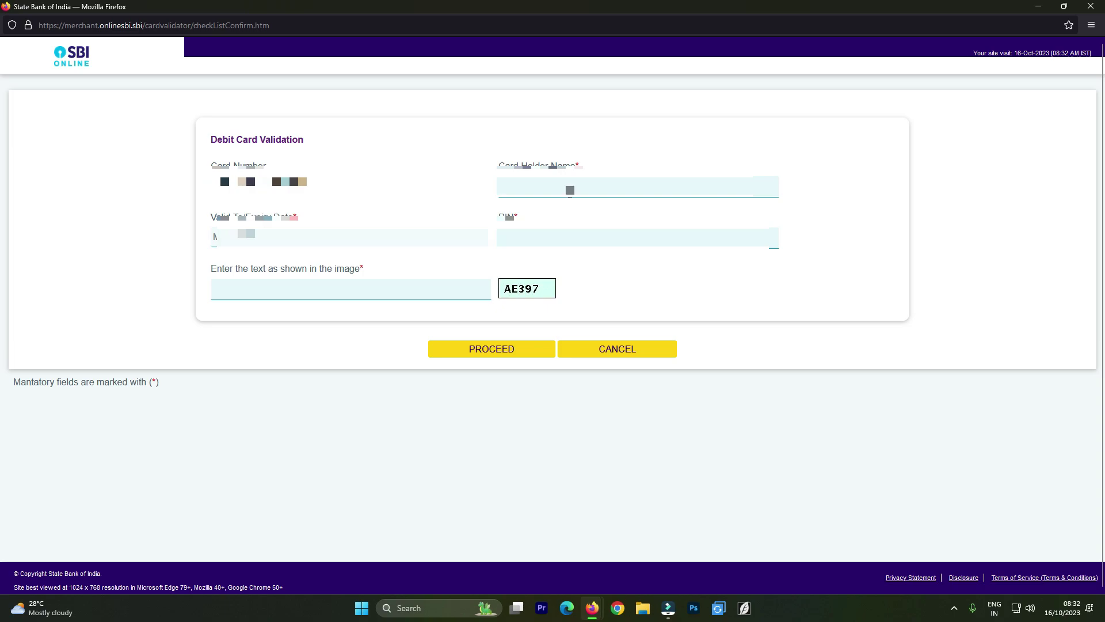
Step: Validate the debit card with holder name, expiry month, PIN and captcha AE397
{"action": "left_click", "coordinate": [570, 190]}
{"action": "left_click", "coordinate": [230, 237]}
{"action": "left_click", "coordinate": [257, 203]}
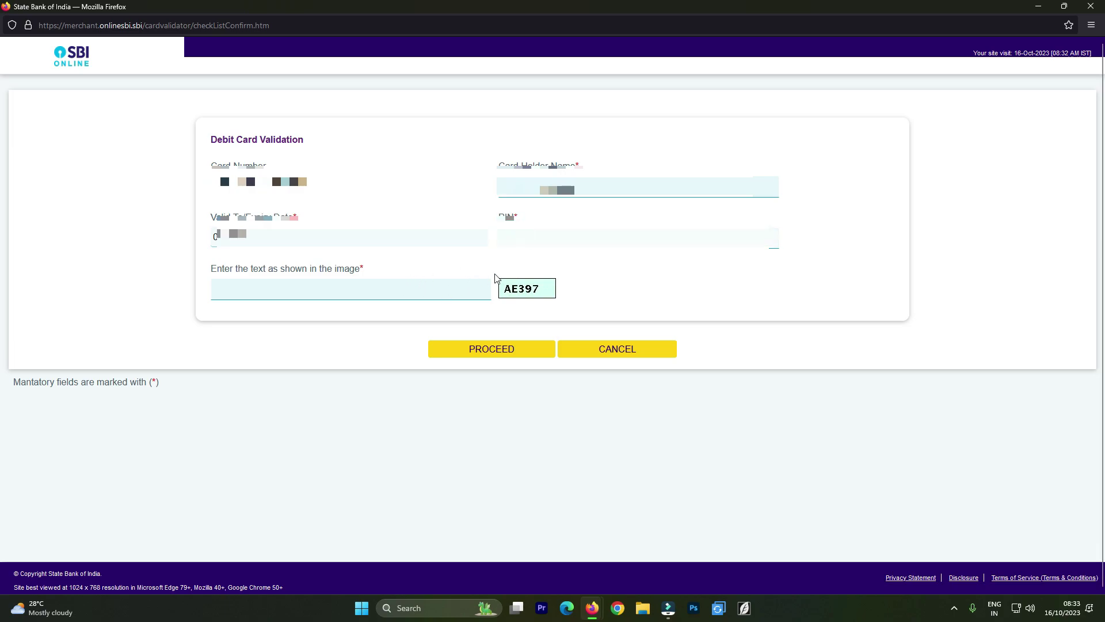
{"action": "left_click", "coordinate": [267, 288]}
{"action": "type", "text": "AE397"}
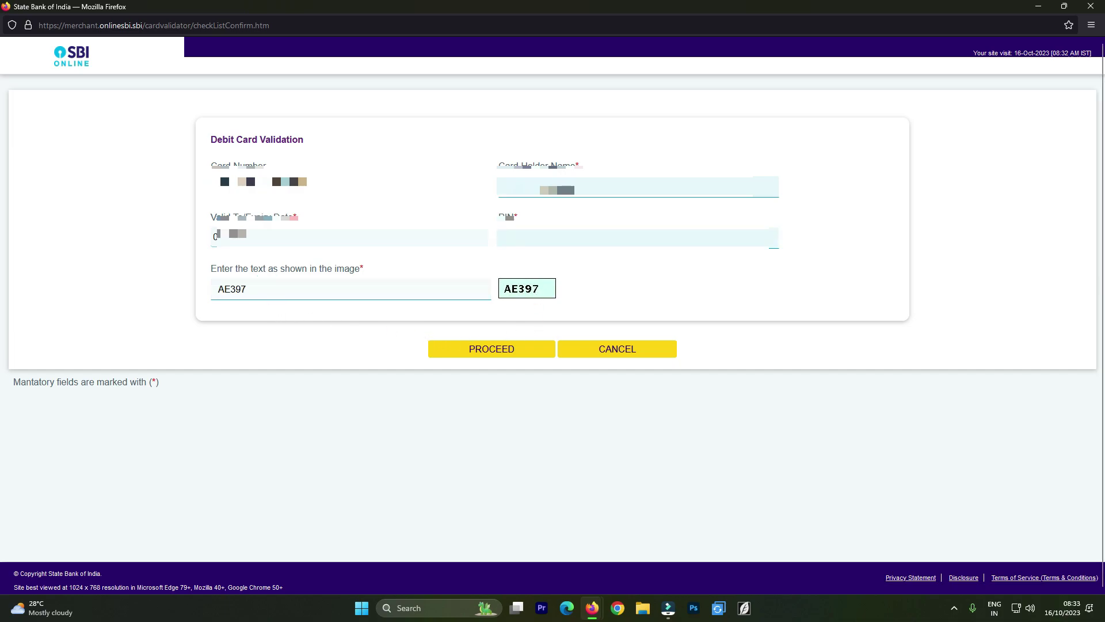
{"action": "left_click", "coordinate": [494, 350]}
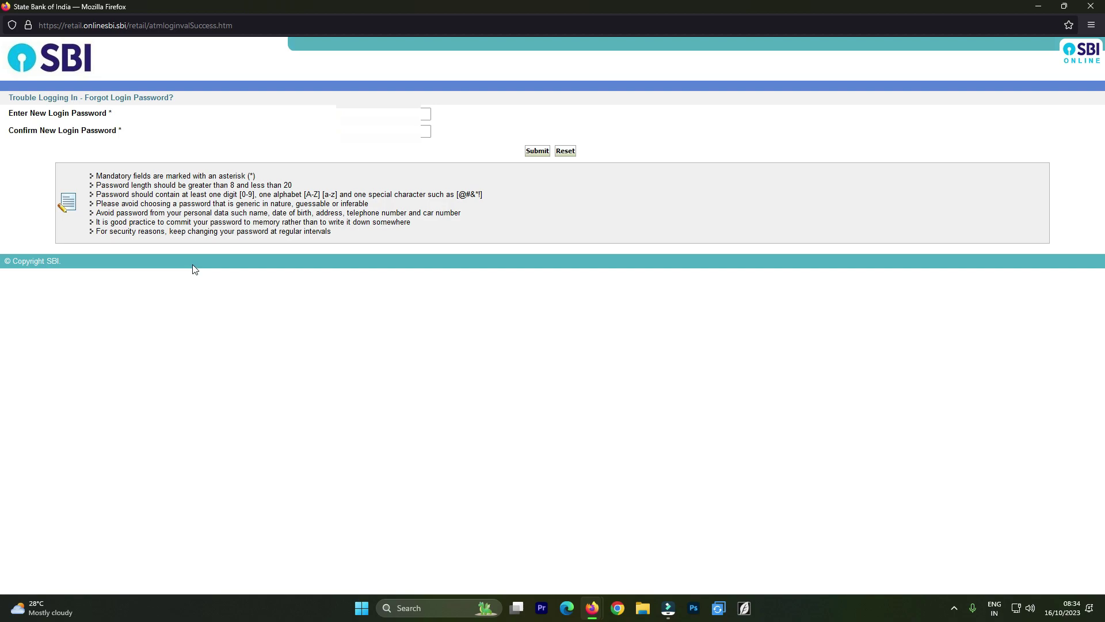
Step: Enter and confirm the new login password, then submit it
{"action": "left_click", "coordinate": [348, 113]}
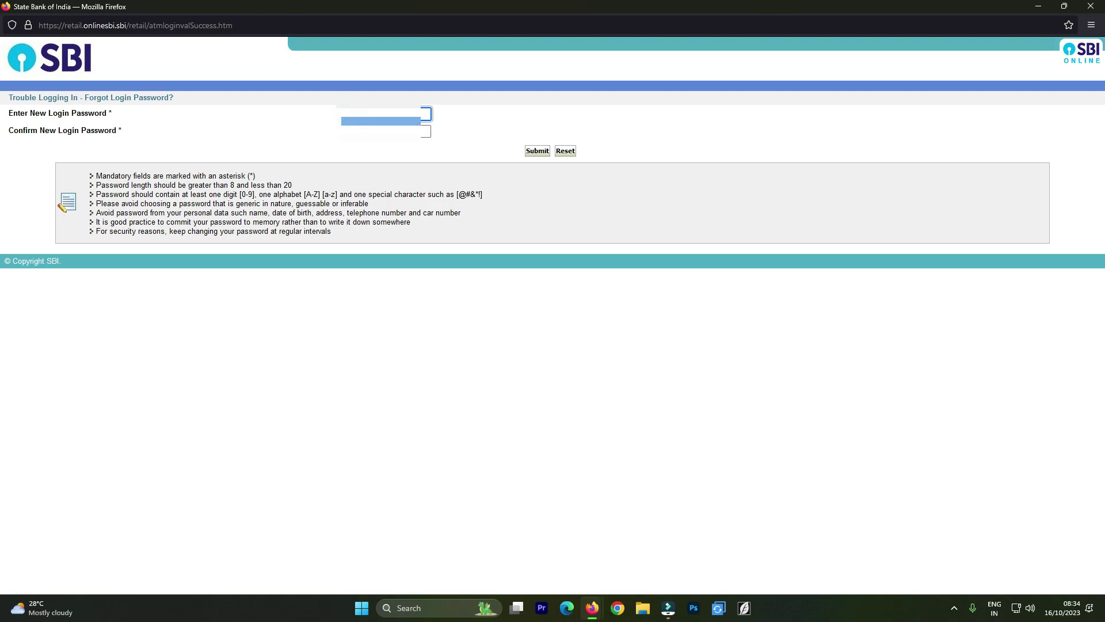
{"action": "left_click", "coordinate": [363, 131]}
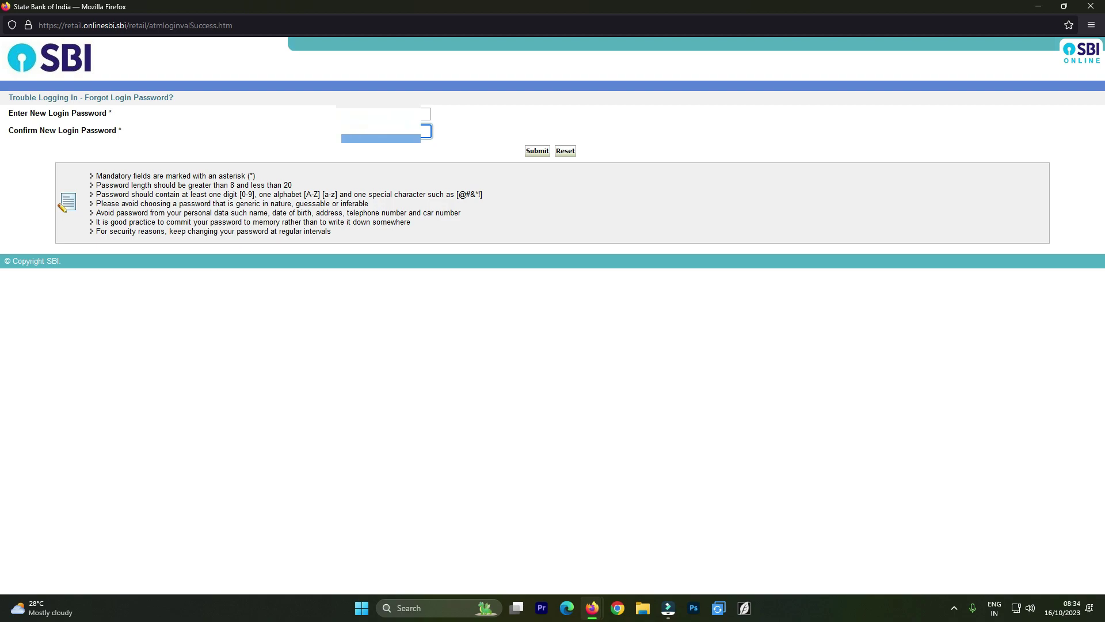
{"action": "left_click", "coordinate": [537, 152]}
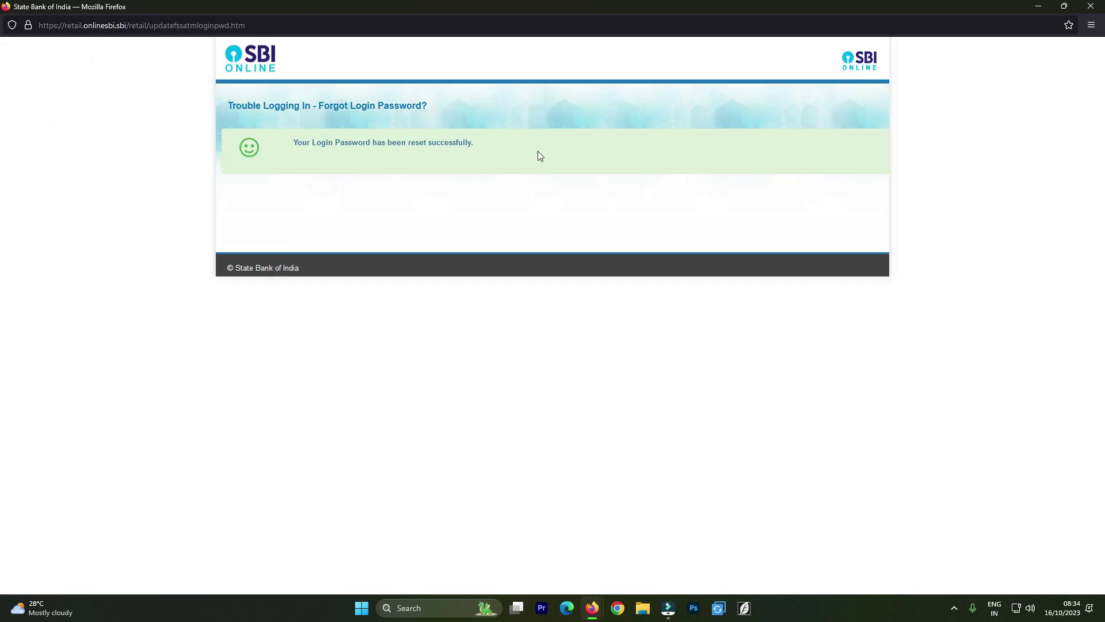